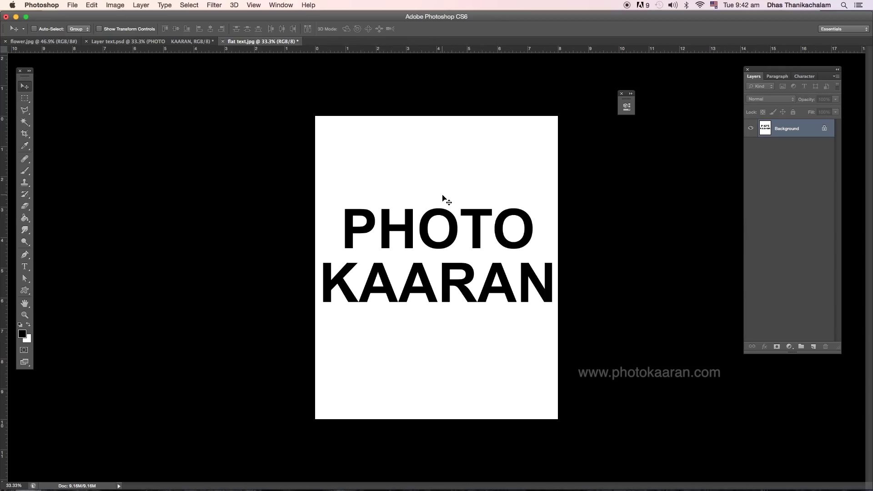
Duplicate the flat text image as a new document named 'shadow'.
left_click(117, 5)
left_click(141, 146)
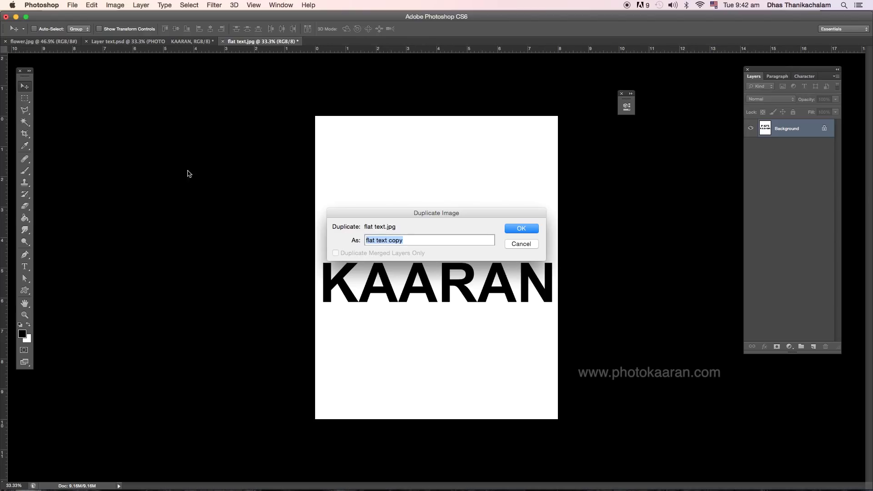
type("s")
type("hado")
type("w")
left_click(520, 229)
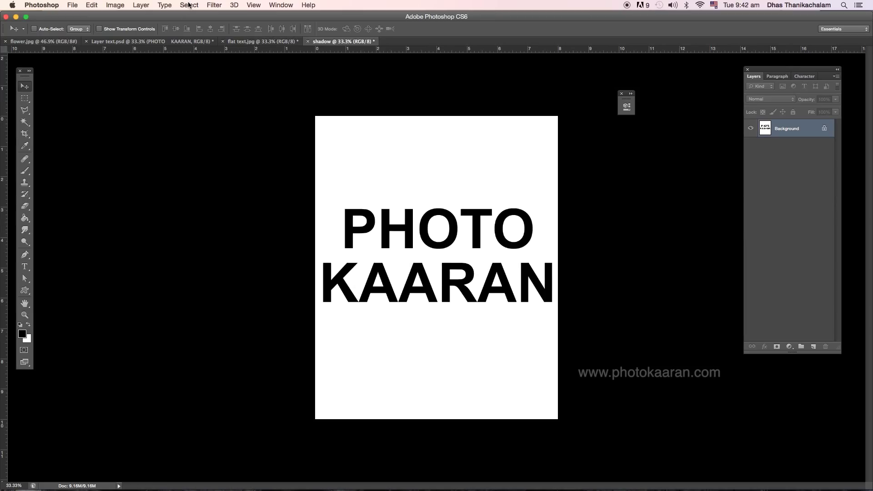
Apply a 20-pixel Gaussian Blur to the shadow copy.
left_click(209, 6)
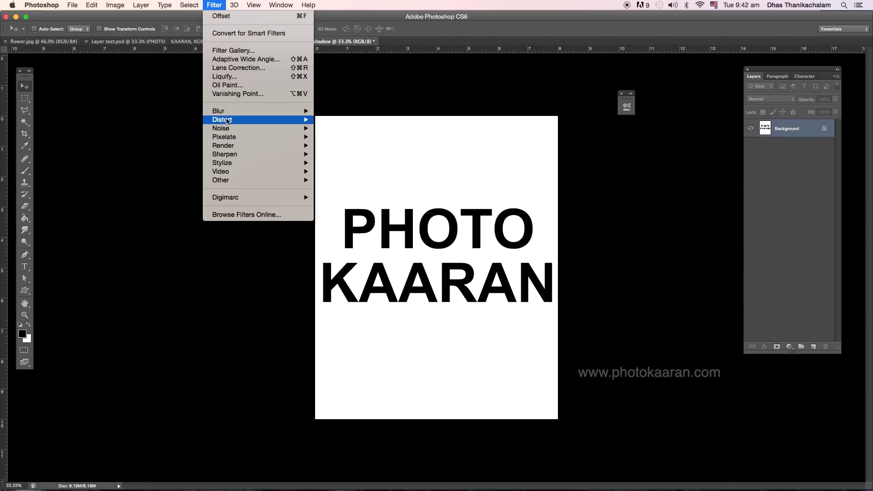
left_click(350, 180)
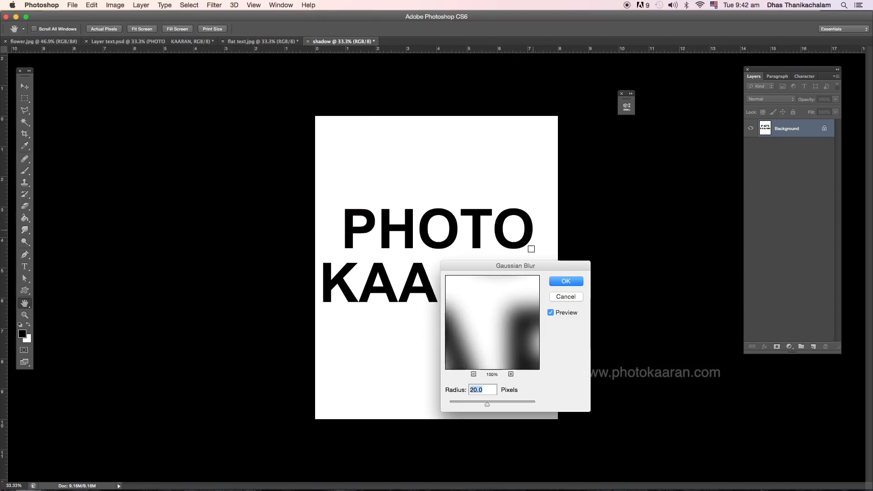
left_click(566, 283)
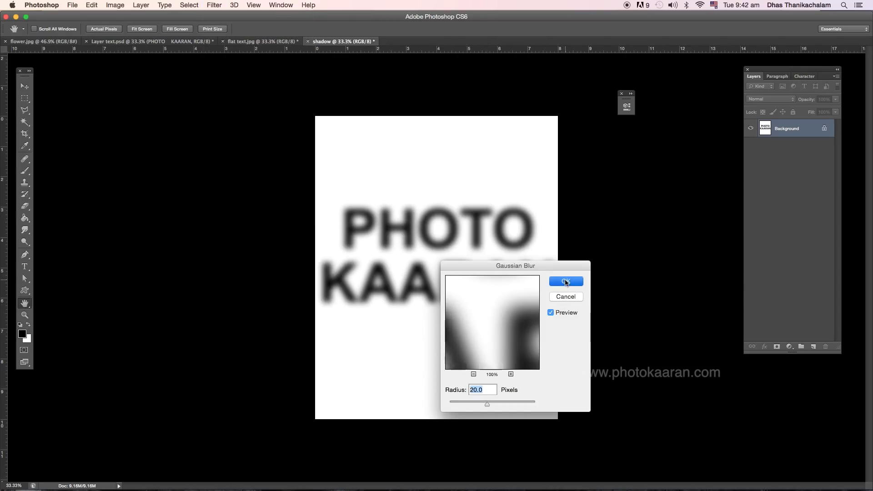
left_click(213, 5)
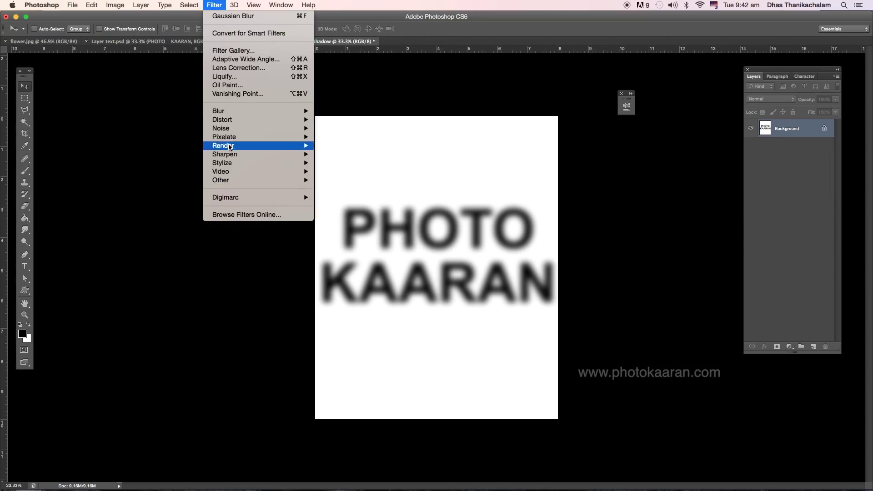
Offset the blurred copy 20 pixels right and down, then return to flat text.jpg.
mouse_move(220, 180)
left_click(339, 214)
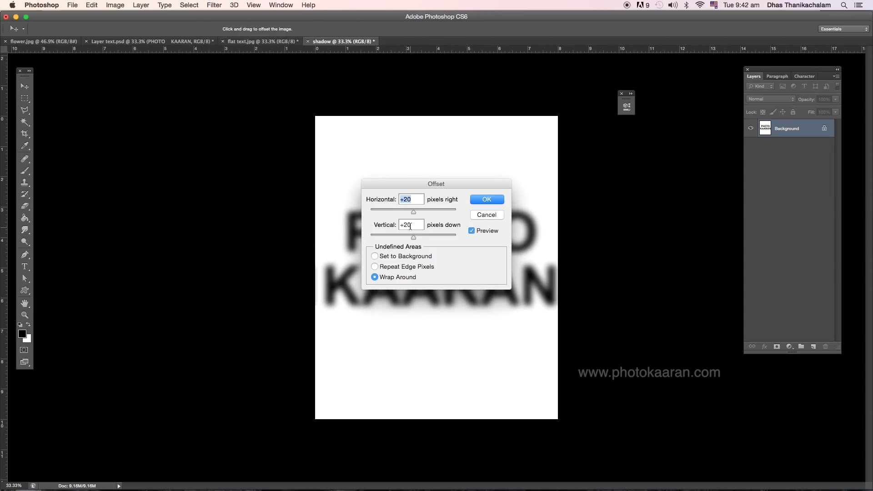
left_click(486, 200)
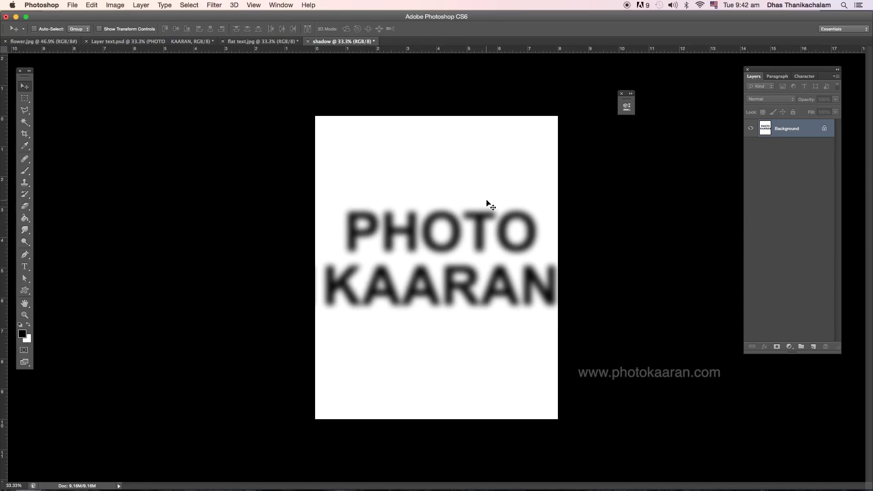
left_click(241, 42)
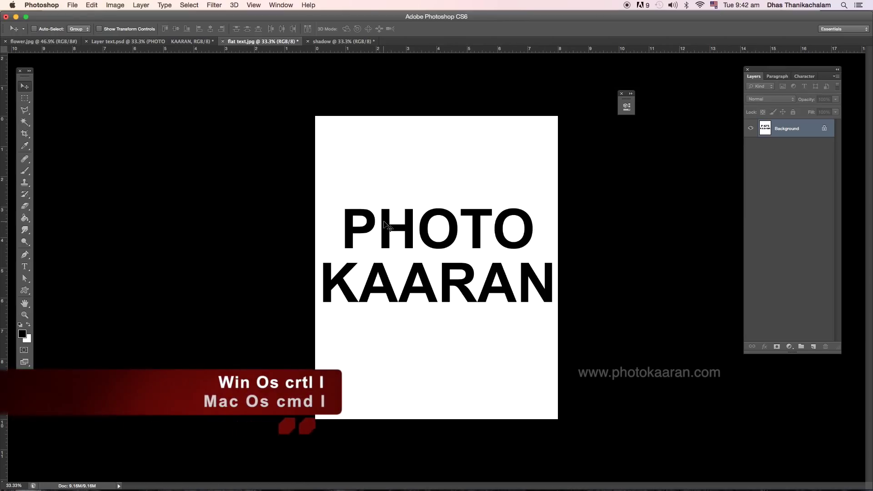
Invert flat text.jpg, then use Calculations to Screen it with shadow into a new document.
key("cmd+i")
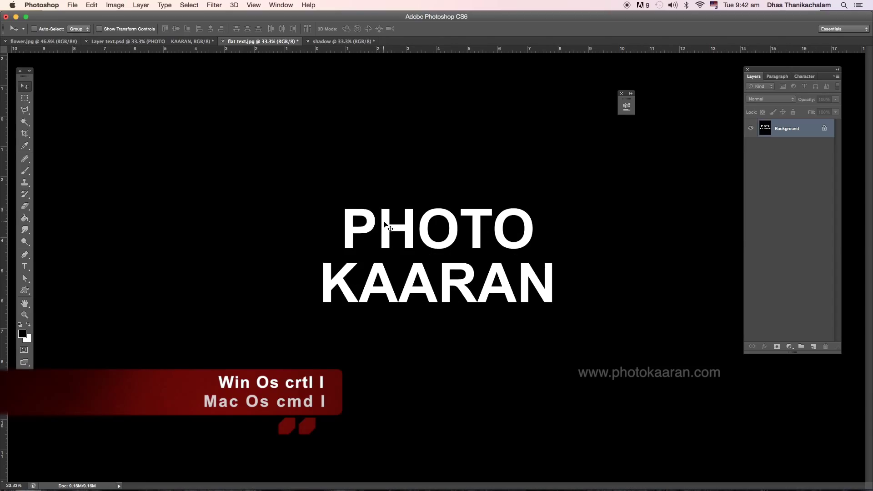
left_click(115, 5)
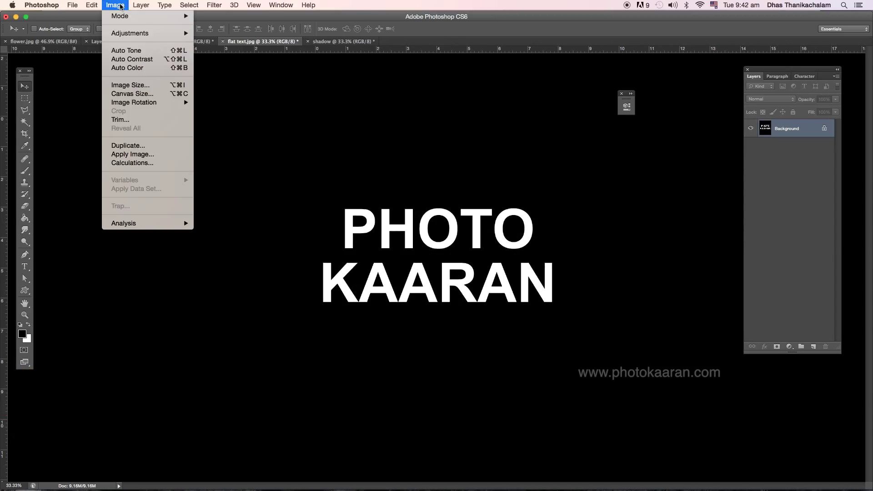
left_click(128, 164)
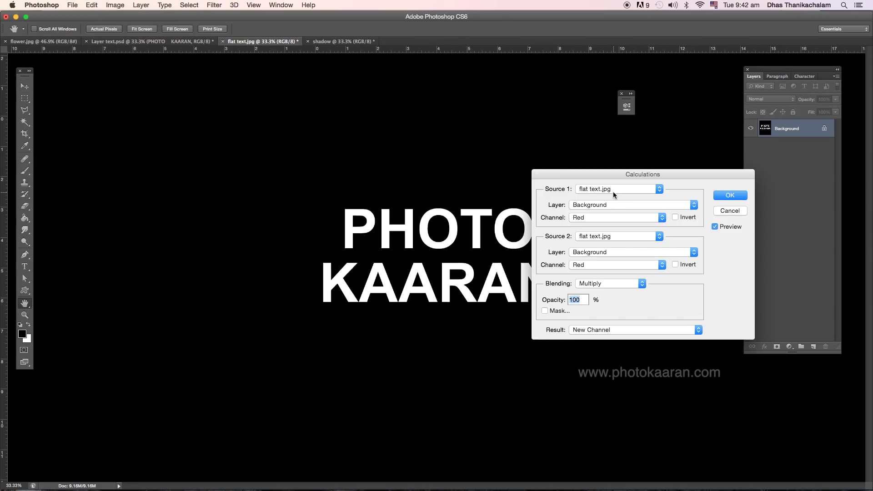
left_click(605, 236)
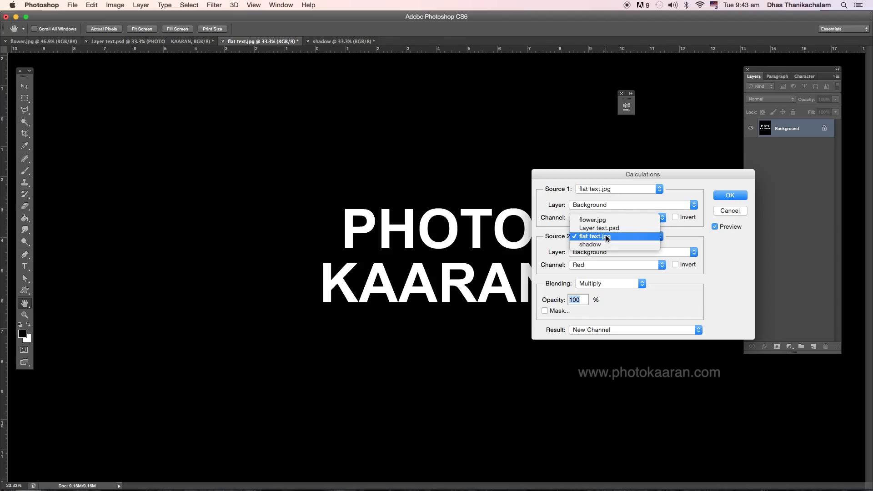
left_click(605, 245)
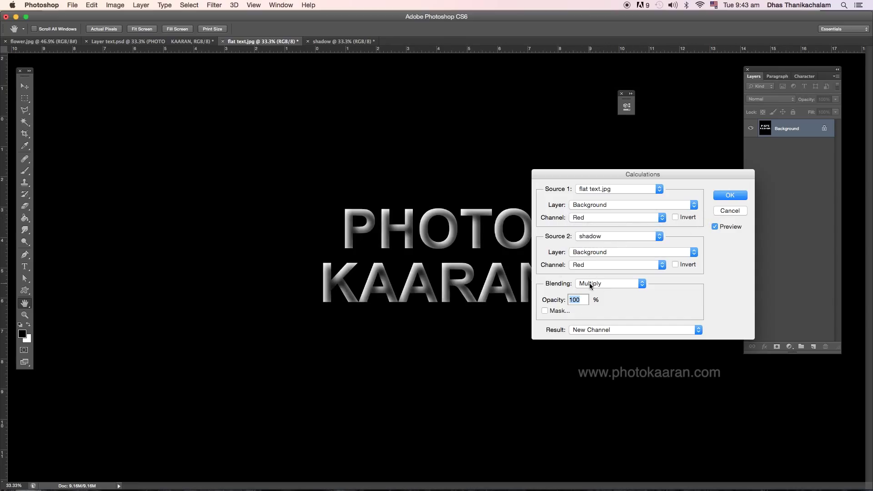
left_click(642, 285)
left_click(624, 333)
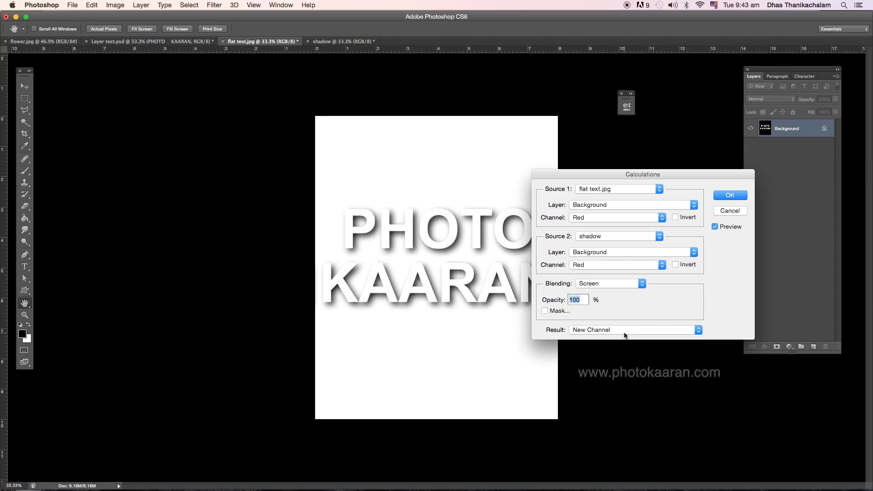
left_click(624, 329)
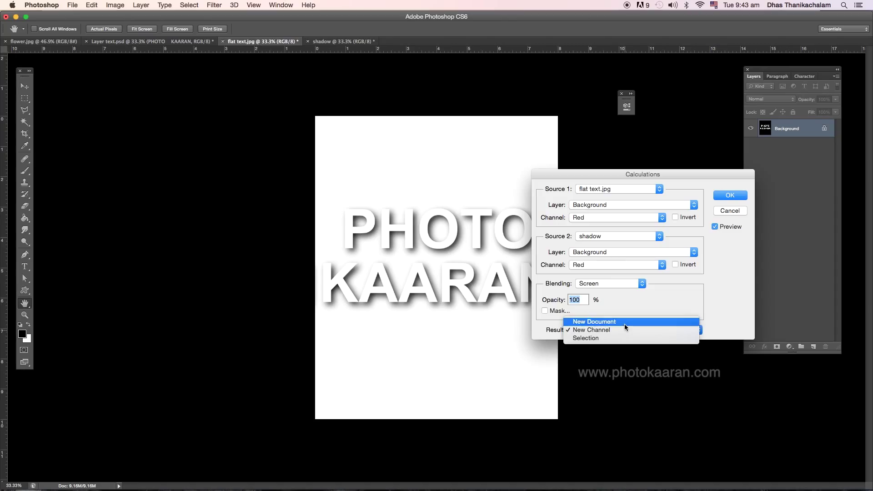
left_click(624, 324)
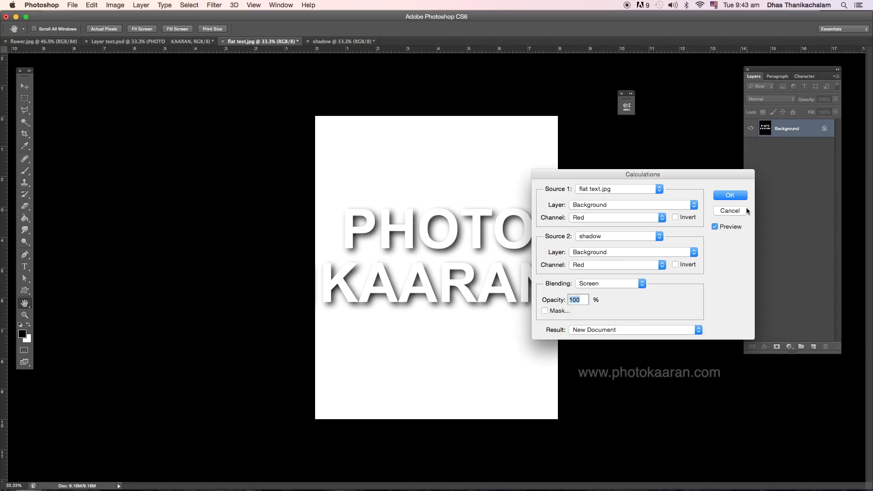
left_click(733, 196)
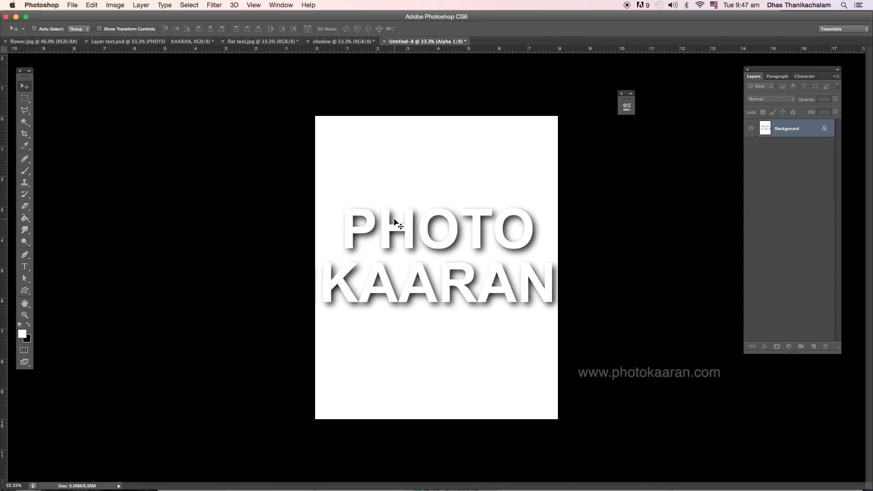
Convert the Calculations result to Grayscale mode, then to RGB Color.
left_click(113, 5)
mouse_move(120, 15)
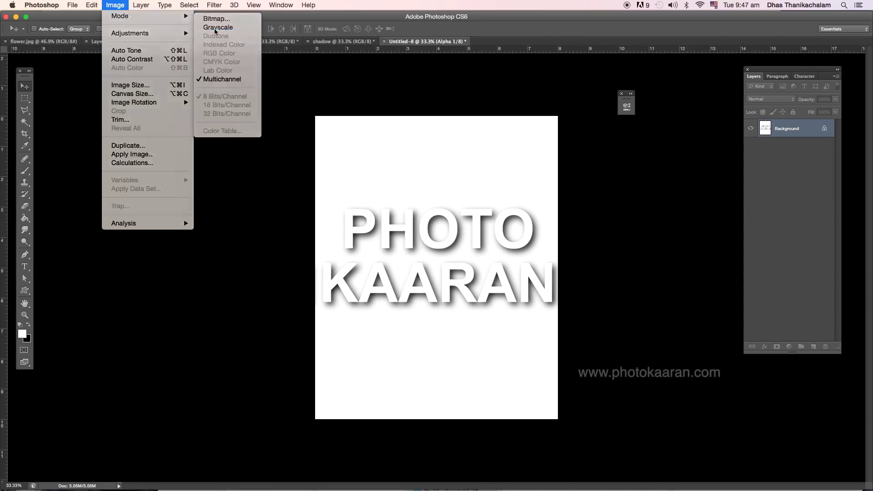
left_click(215, 29)
left_click(115, 5)
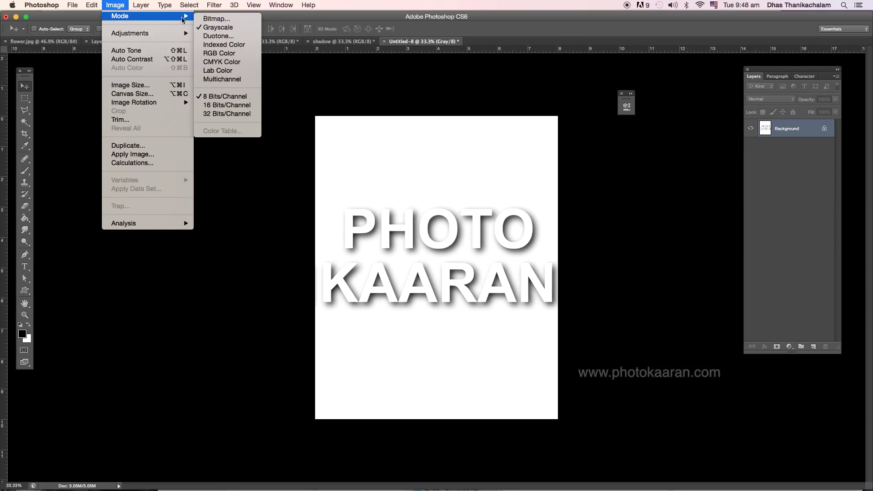
left_click(219, 54)
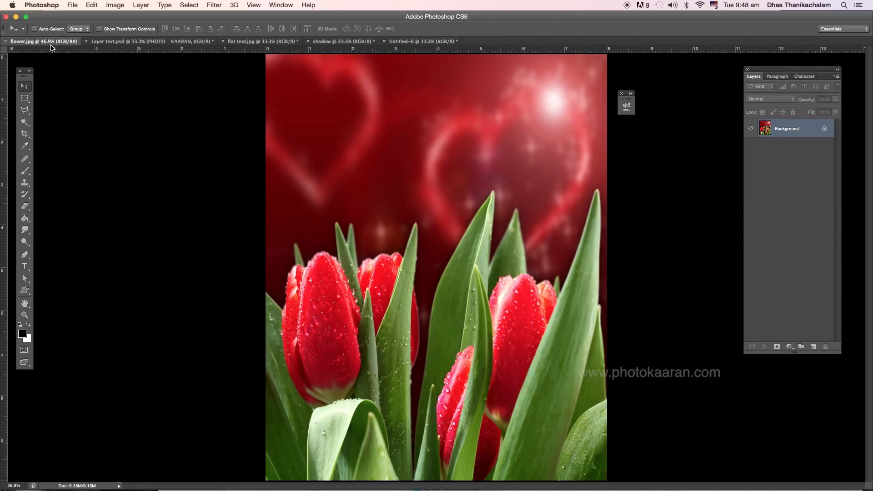
Return to flat text.jpg and invert it back to black text on white.
left_click(45, 41)
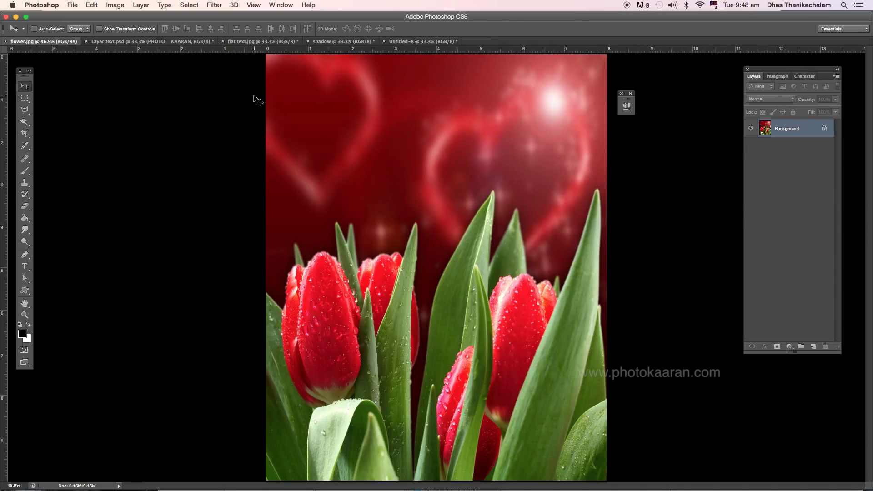
left_click(245, 42)
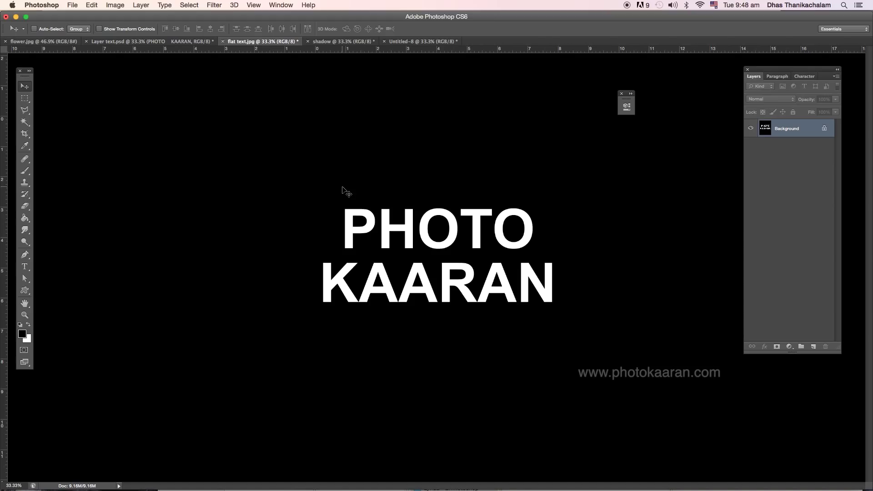
key("super+i")
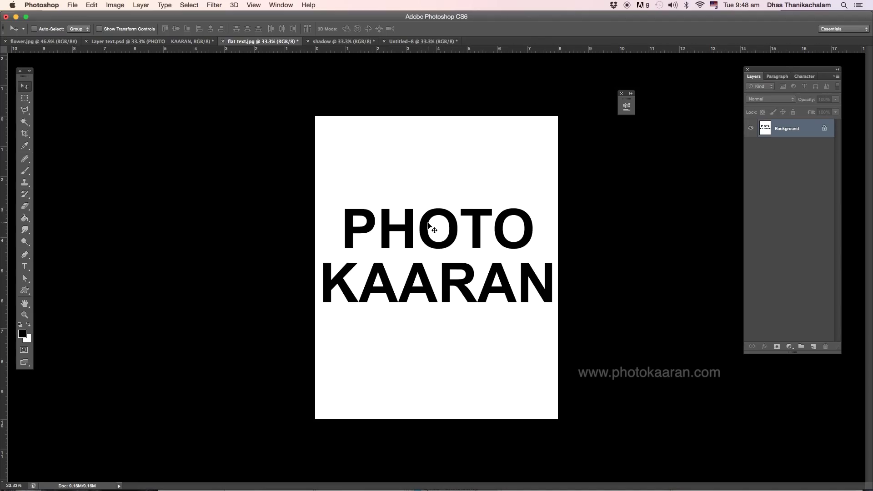
Apply Image with flower.jpg as source in Screen mode to flat text.jpg, then go to Untitled-8.
left_click(119, 6)
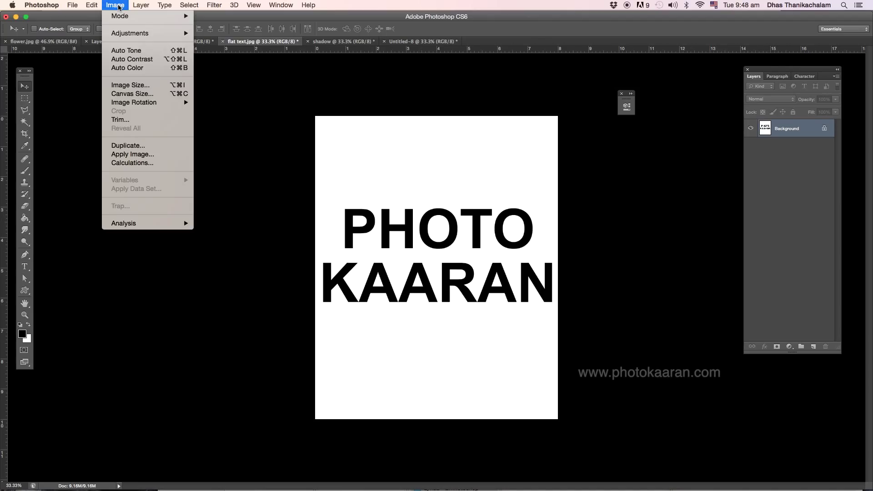
left_click(140, 155)
left_click(446, 82)
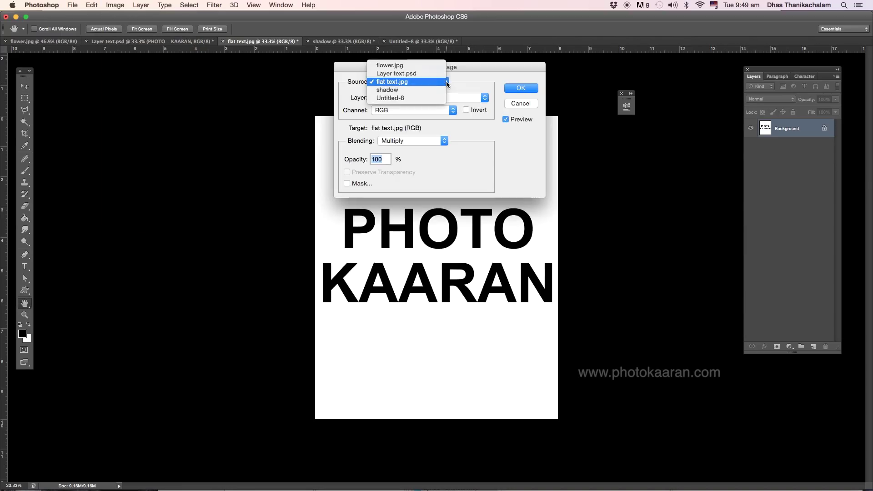
left_click(414, 68)
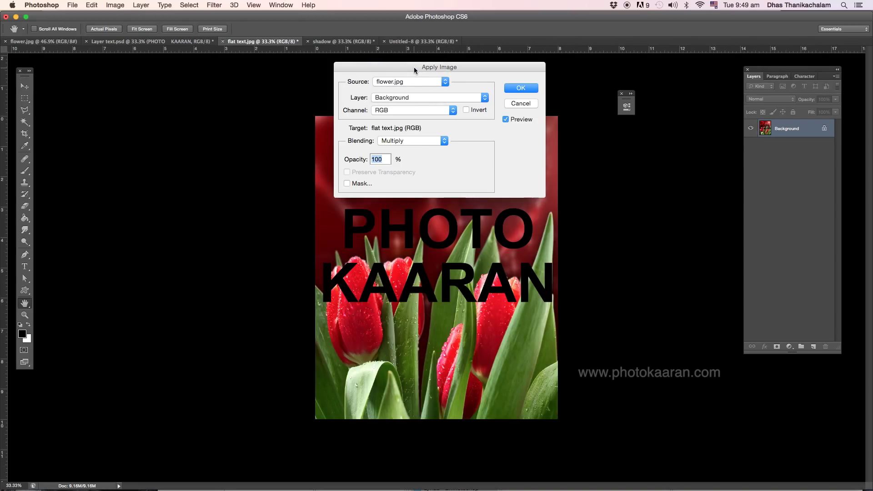
left_click(444, 141)
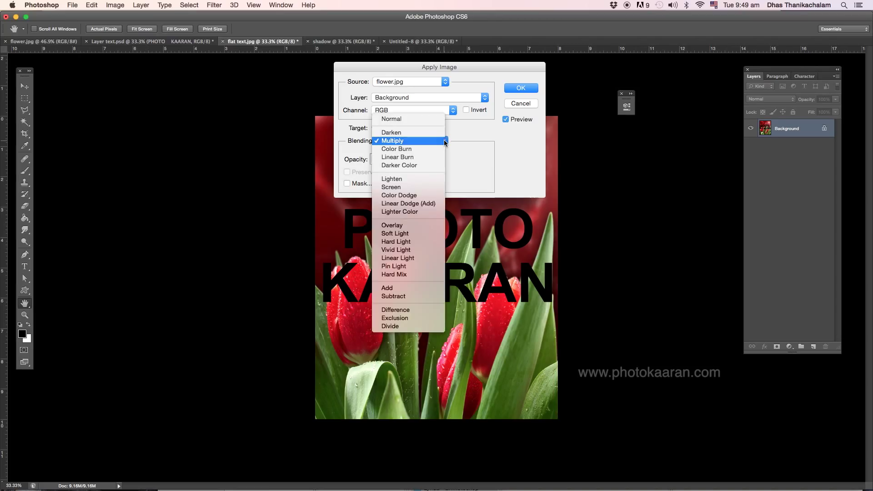
left_click(440, 190)
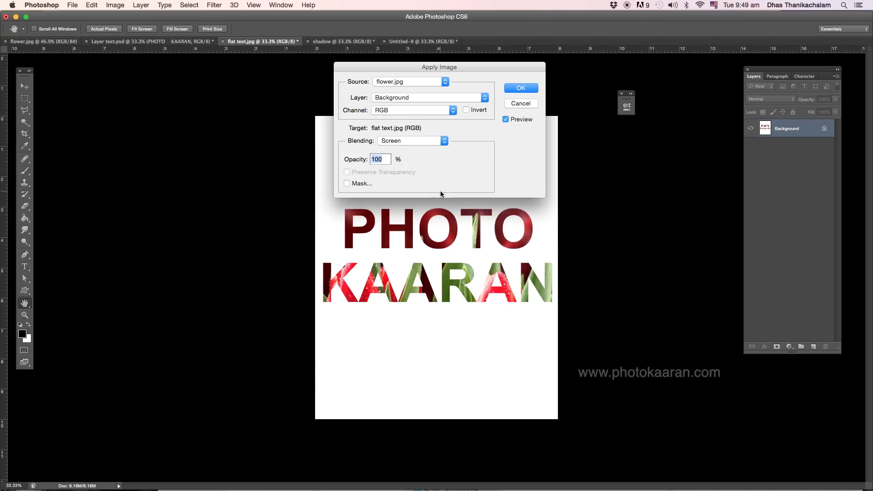
left_click(518, 88)
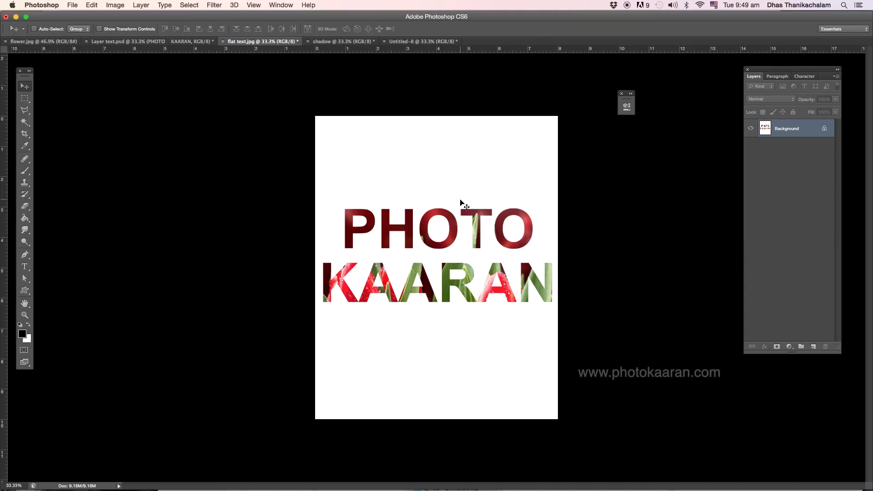
left_click(414, 41)
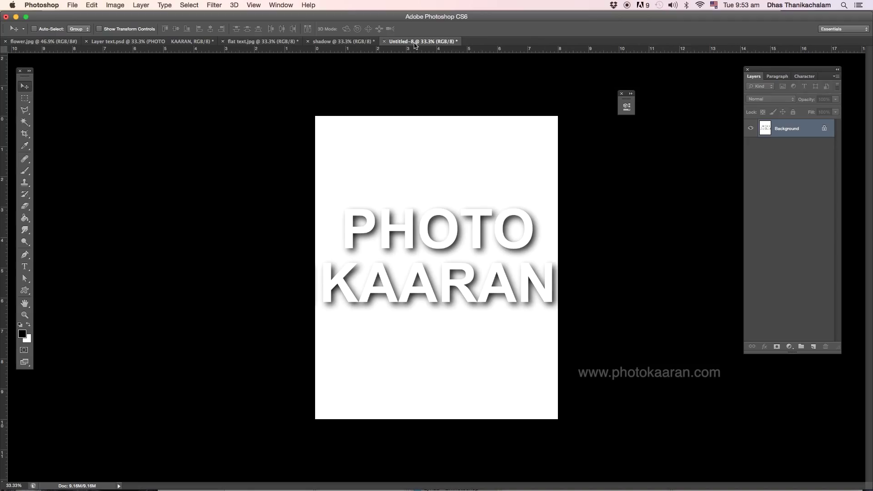
Apply Image from flat text.jpg in Multiply mode onto Untitled-8, then go to Layer text.psd.
left_click(114, 7)
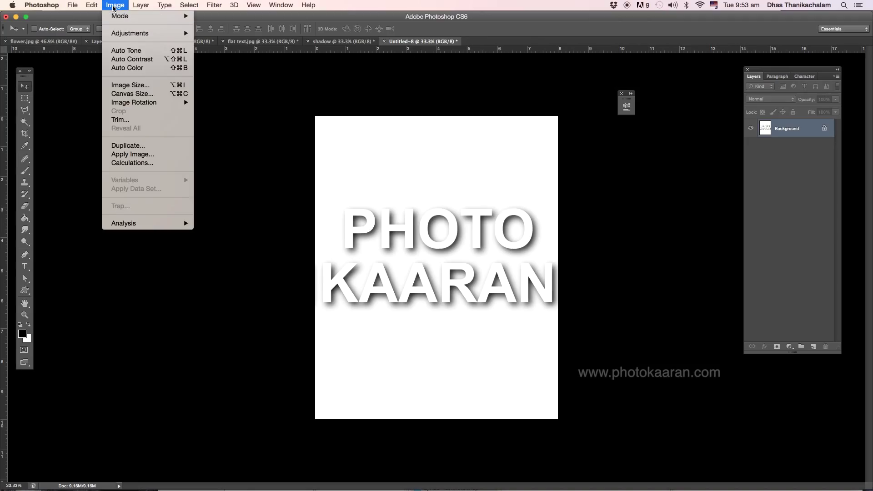
left_click(133, 154)
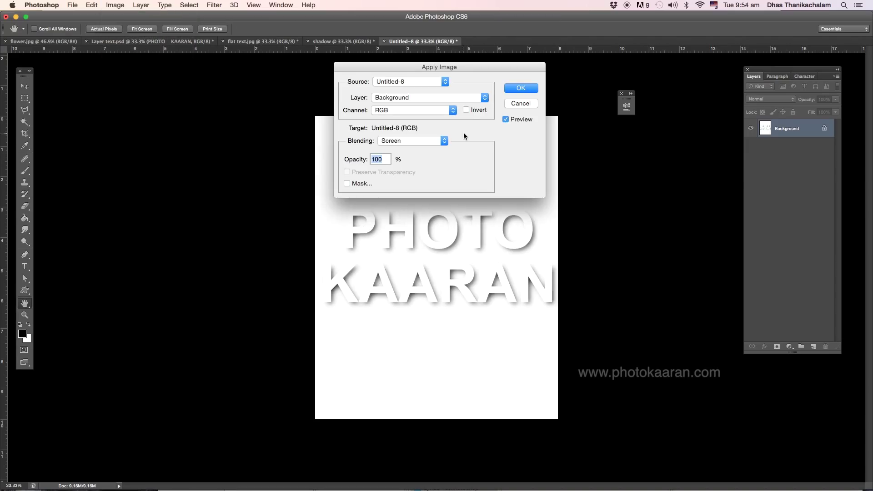
left_click(445, 81)
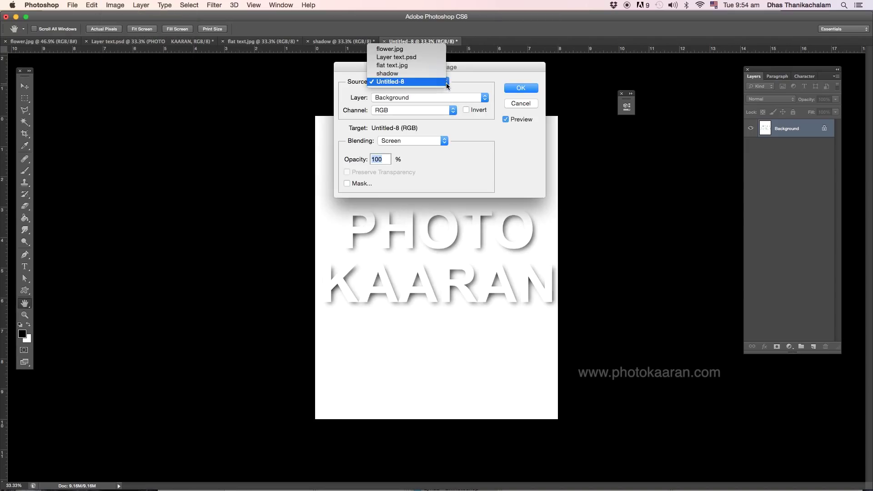
left_click(425, 67)
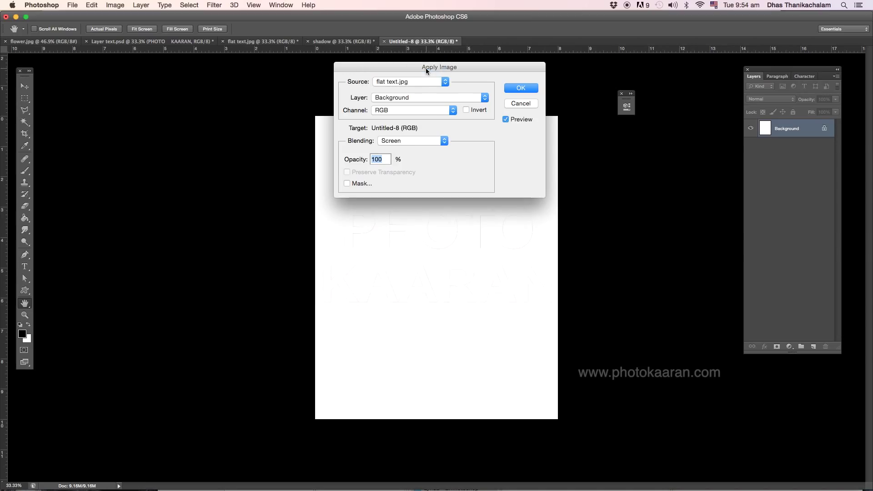
left_click(445, 142)
left_click(421, 95)
left_click(524, 89)
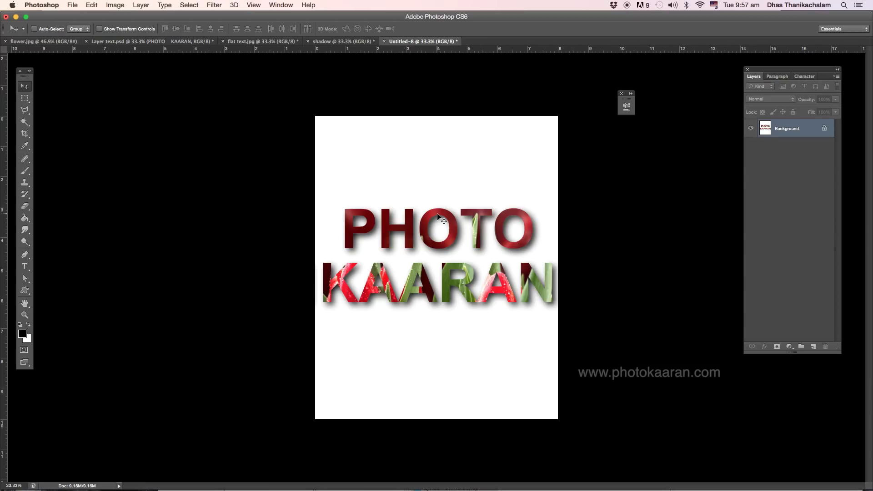
left_click(142, 42)
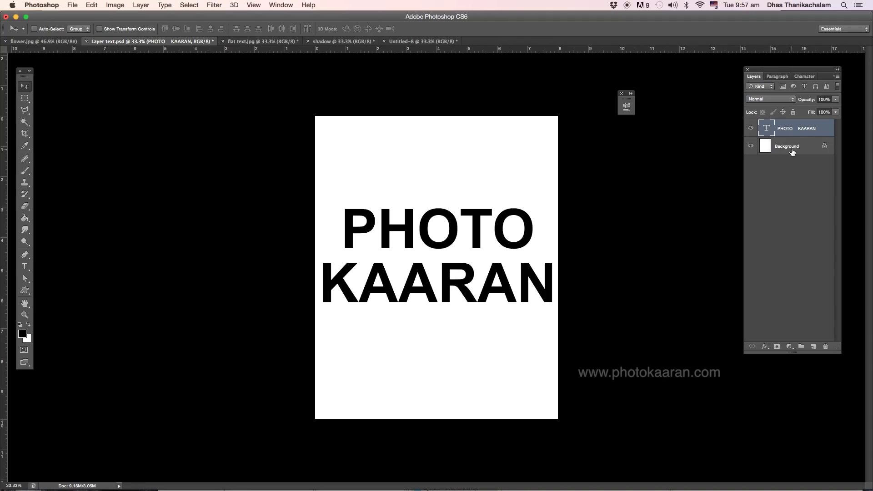
Add a 100% opacity drop shadow, 22 px distance and 49 px size, to the text layer.
right_click(791, 127)
left_click(780, 131)
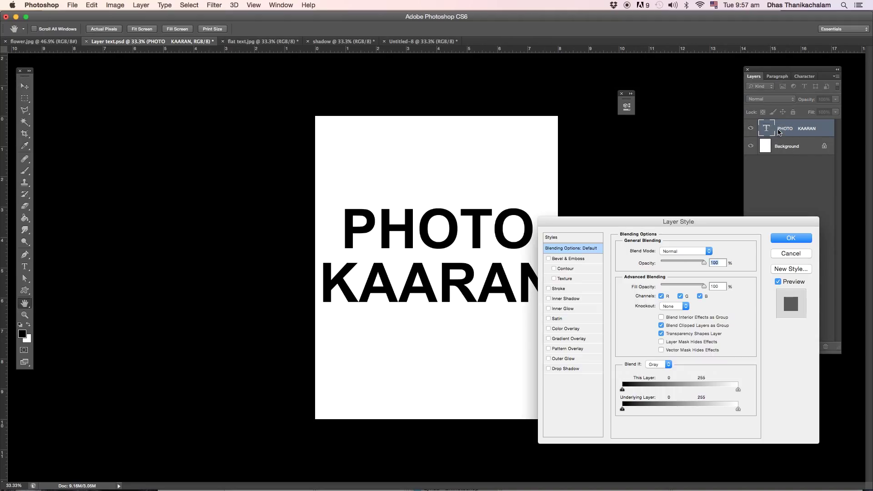
left_click(573, 369)
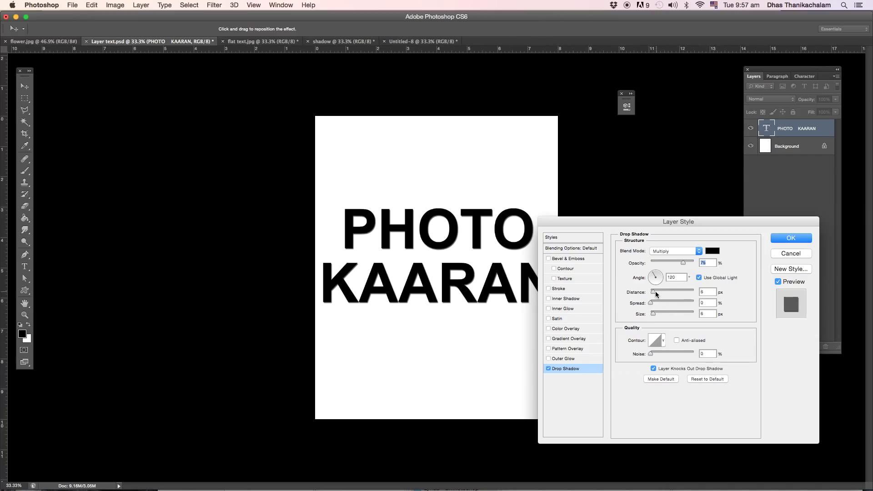
left_click_drag(656, 294, 661, 314)
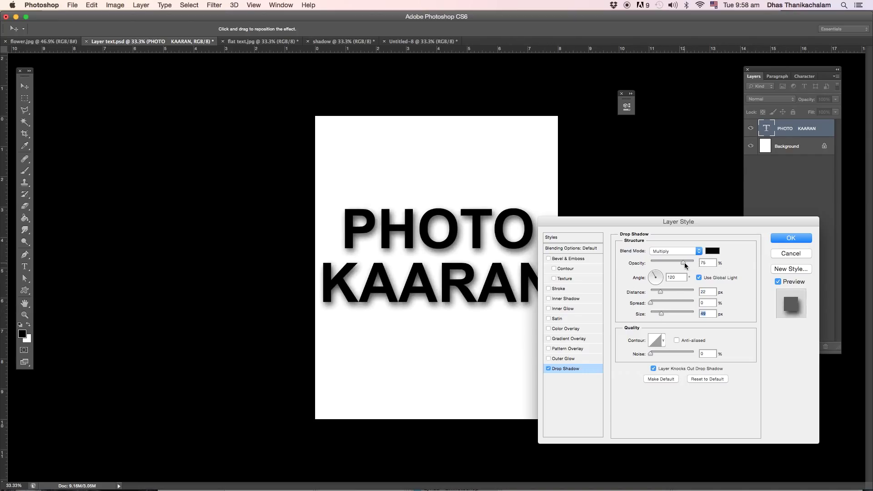
left_click_drag(684, 262, 697, 263)
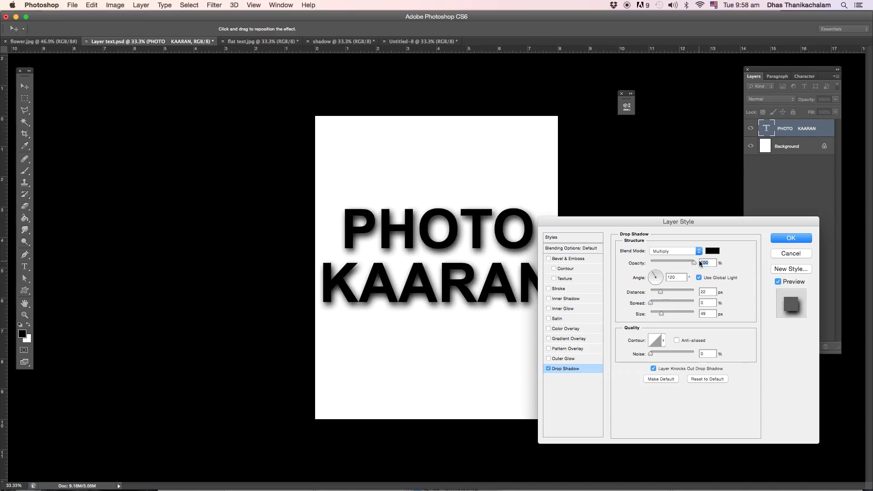
left_click(795, 239)
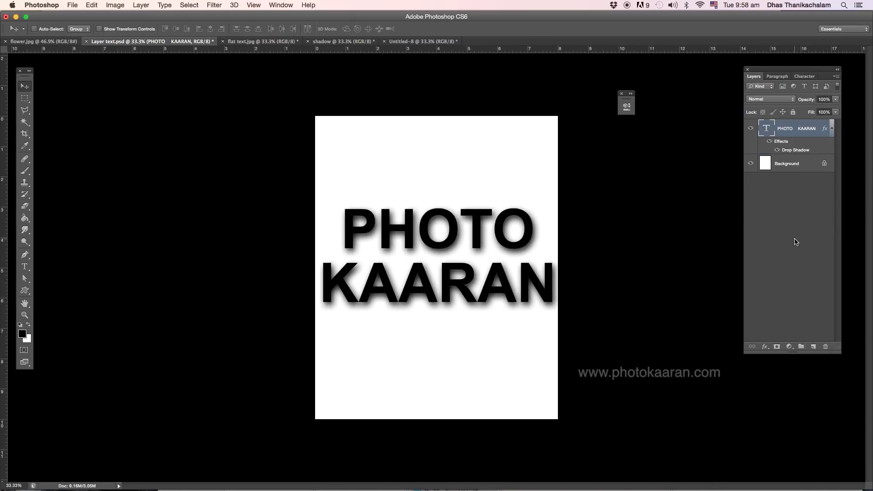
left_click(44, 42)
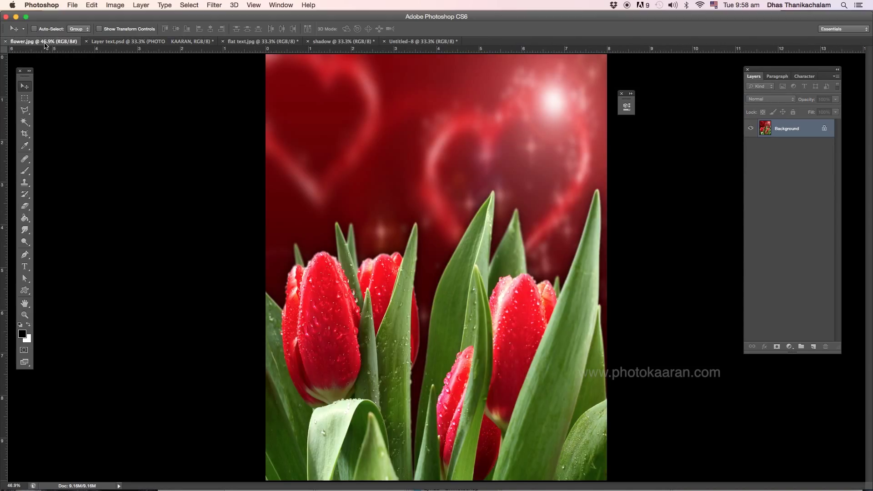
Duplicate the flower.jpg layer into Layer text.psd as a layer named 'colour'.
key("m")
right_click(353, 190)
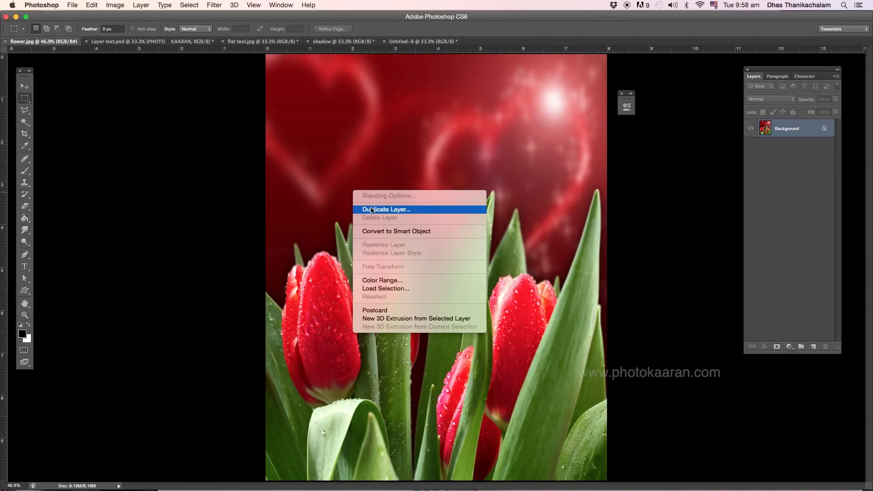
left_click(372, 210)
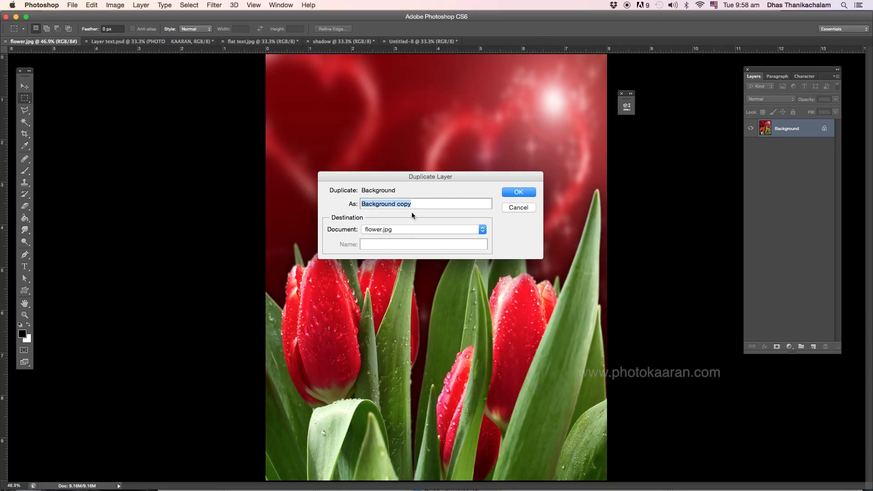
type("colour")
left_click(481, 230)
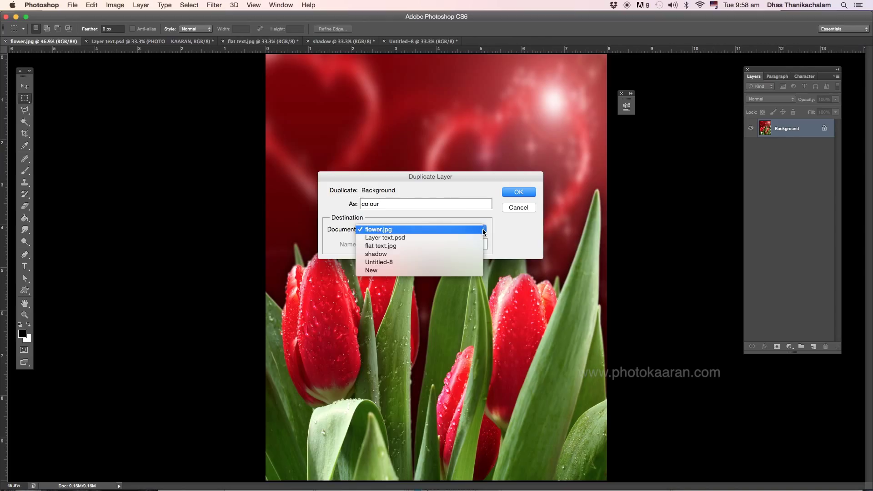
left_click(443, 235)
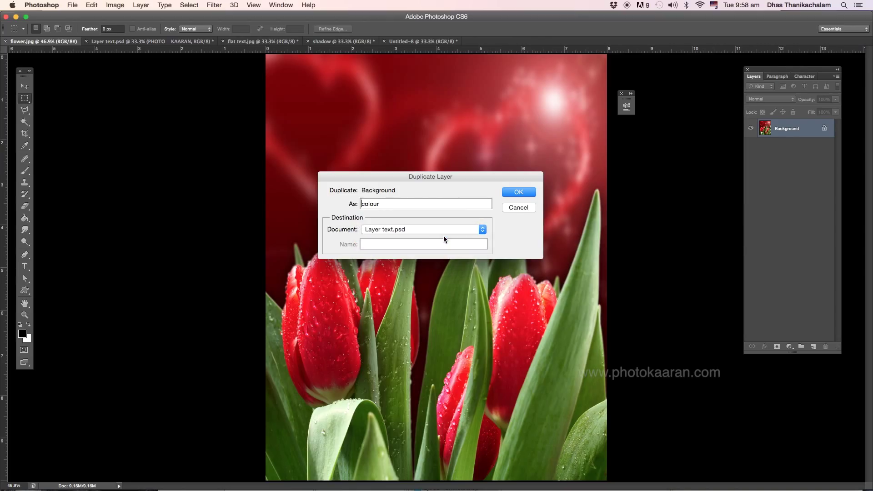
left_click(518, 192)
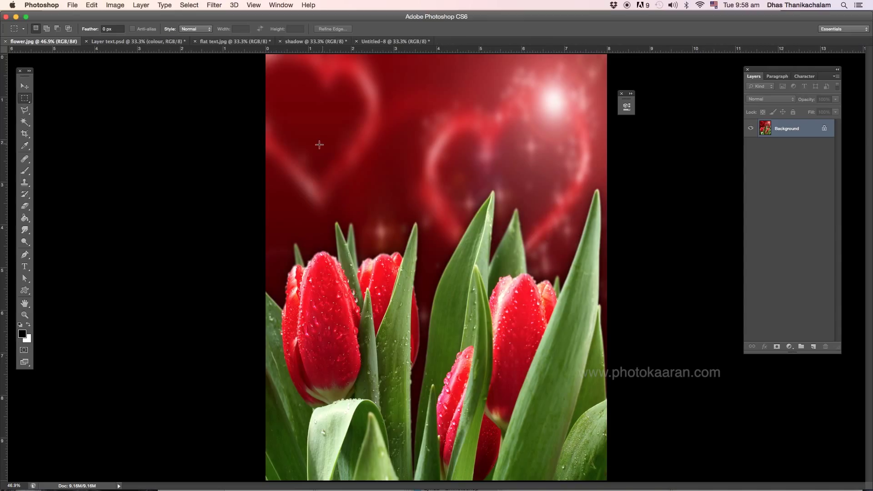
left_click(152, 45)
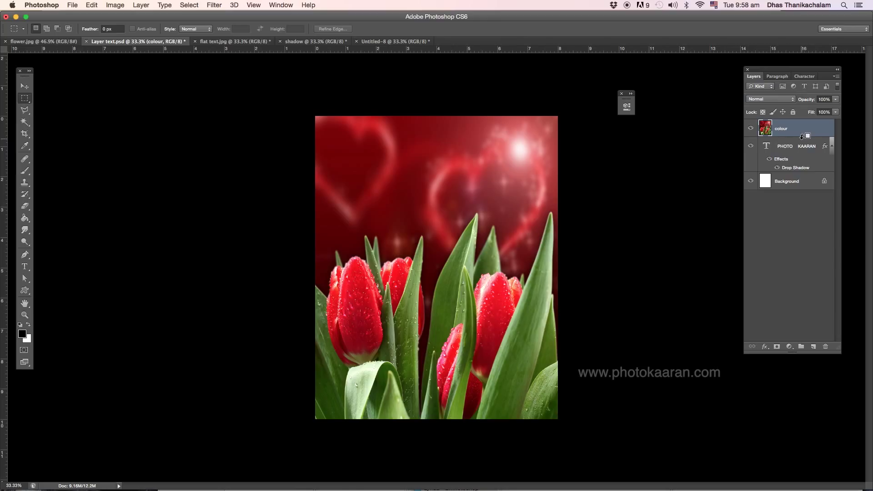
Clip the colour layer to the text layer, toggling the drop shadow to compare.
left_click(802, 137)
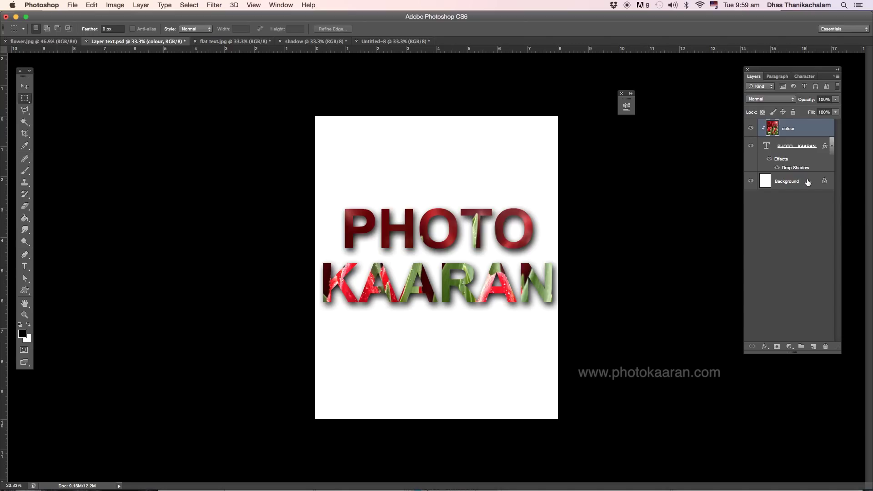
left_click(770, 159)
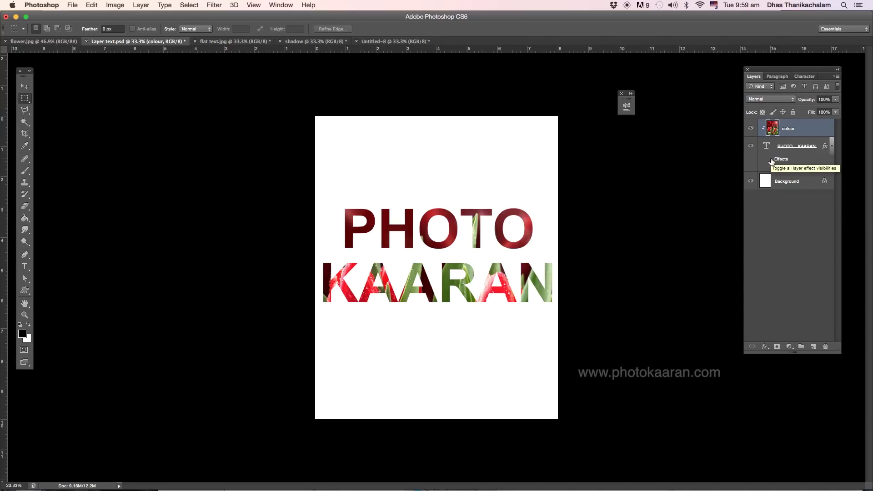
left_click(770, 160)
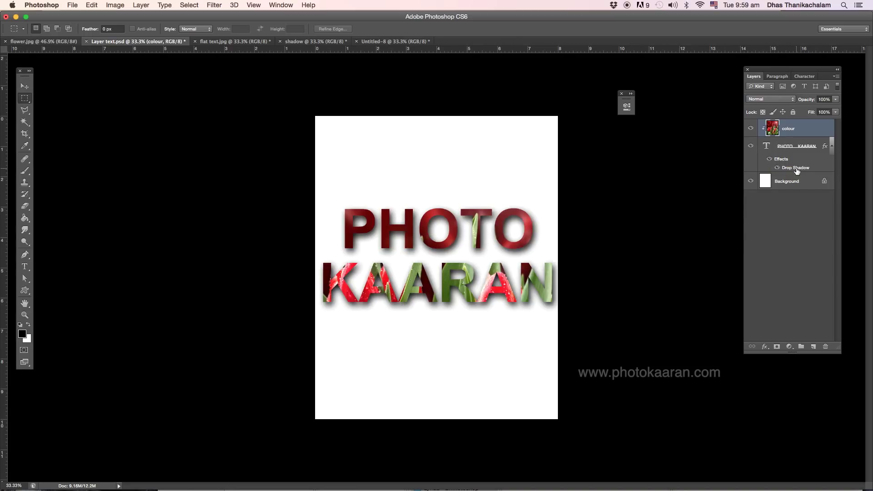
Adjust the drop shadow distance and select the word KAARAN for editing.
double_click(795, 168)
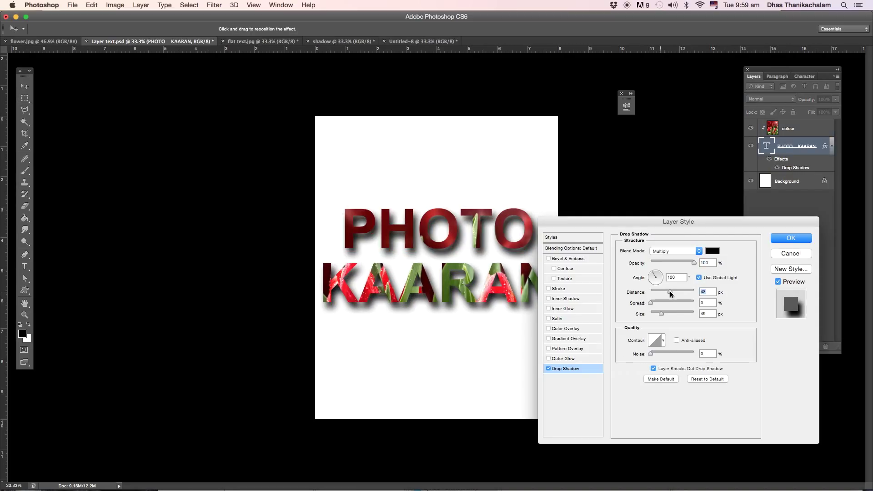
left_click(791, 238)
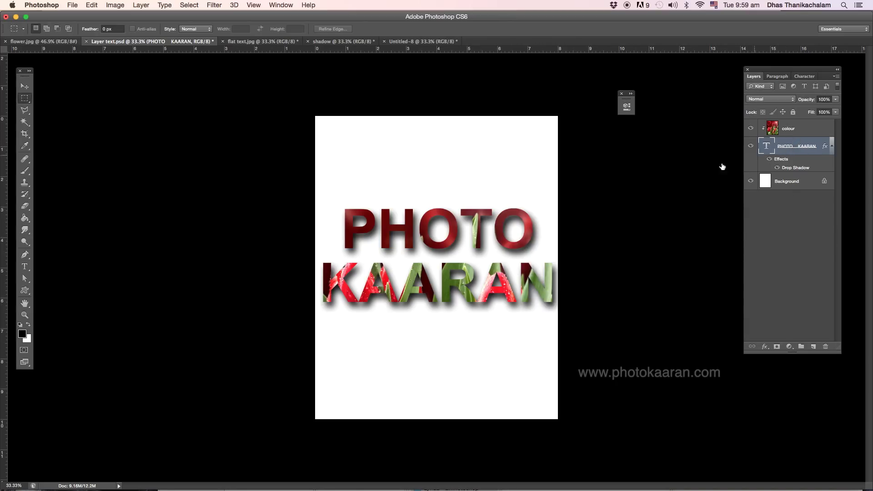
left_click(24, 266)
left_click_drag(322, 282, 547, 281)
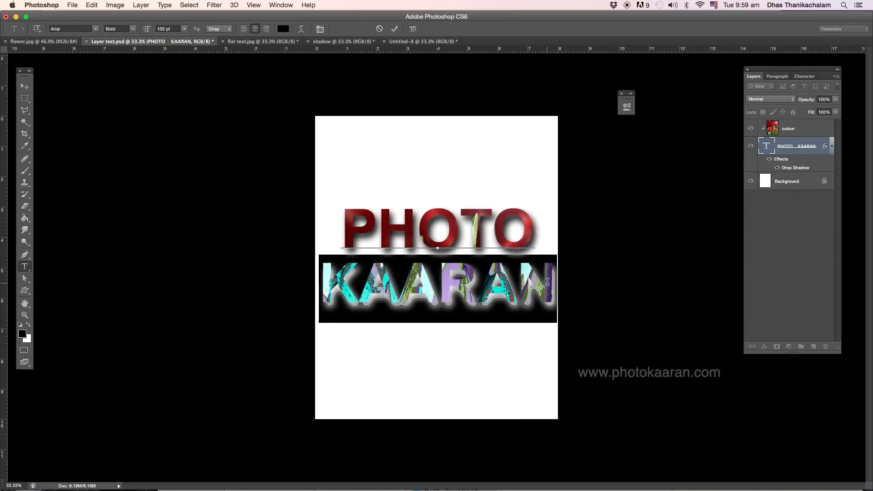
Replace KAARAN with SHOP so the text reads PHOTO SHOP, and commit it.
type("SH")
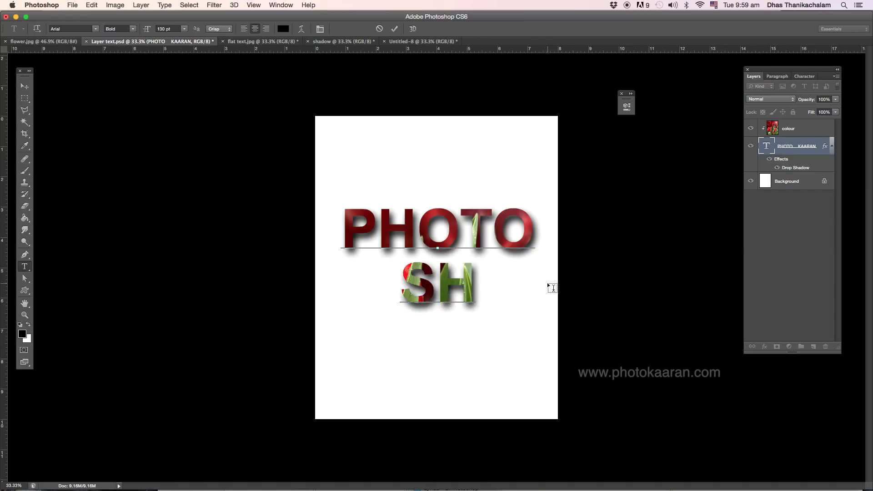
type("OP")
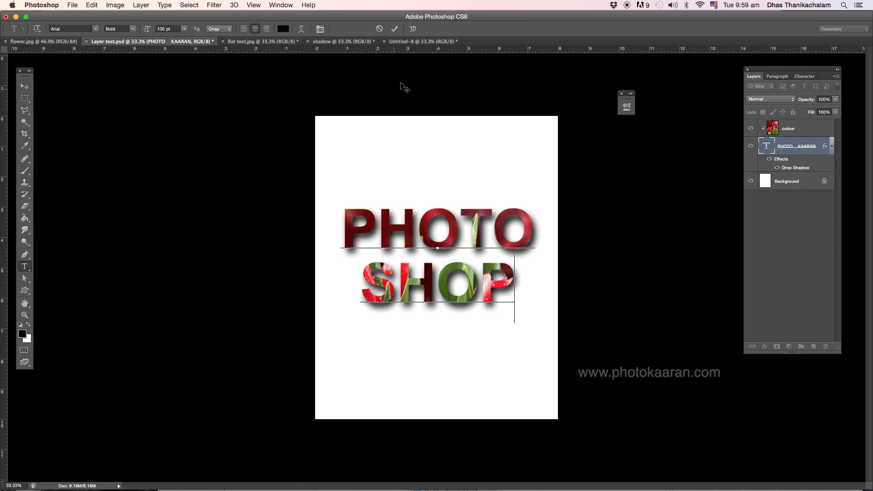
left_click(394, 29)
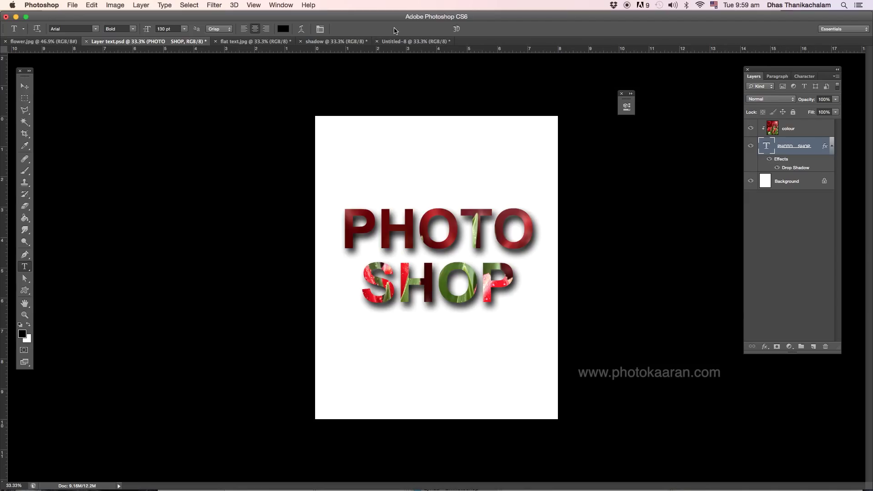
left_click(115, 5)
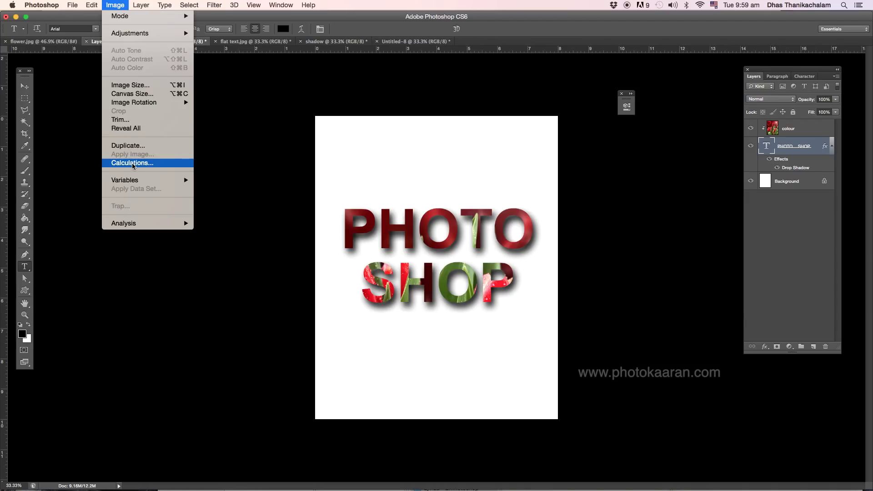
left_click(327, 156)
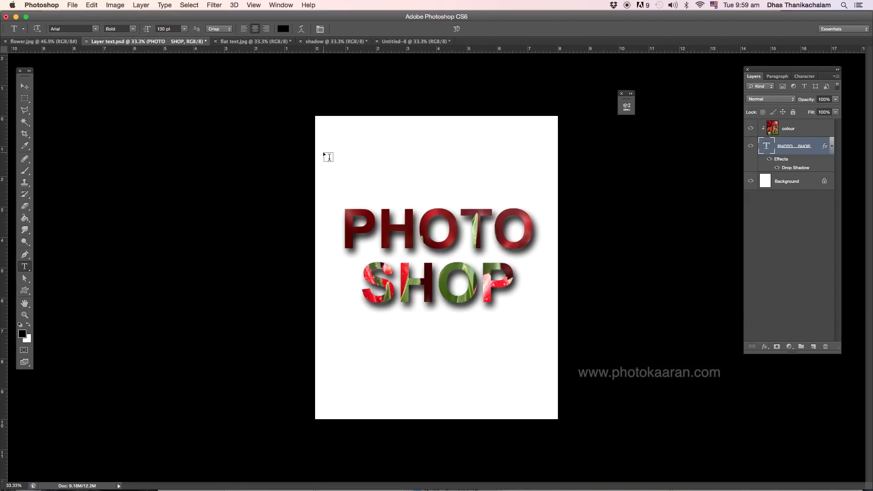